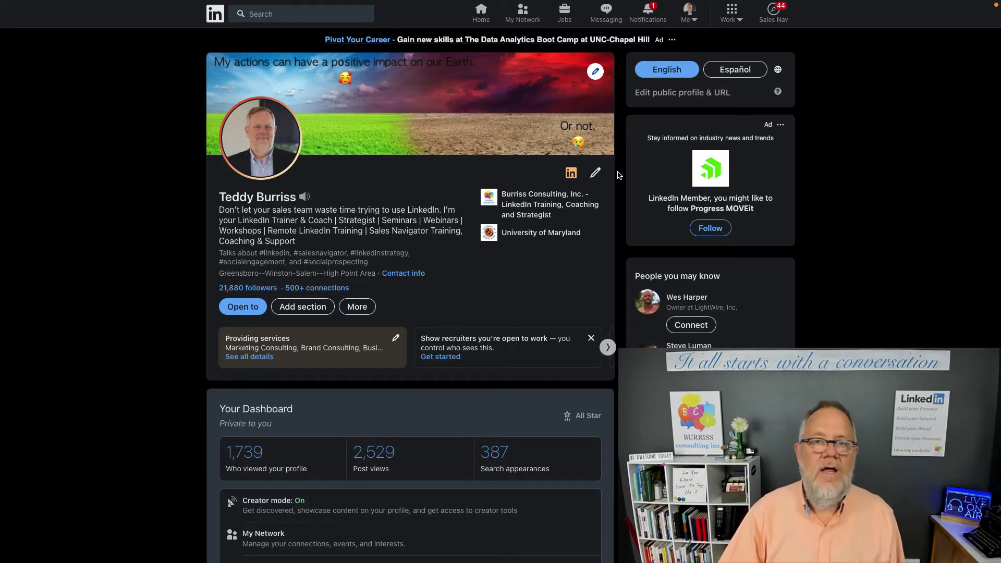
Step: Expand Licenses & certifications to list all certificates, including Selling to Executives and Evernote Certified Consultant
scroll(513, 244, down, 15)
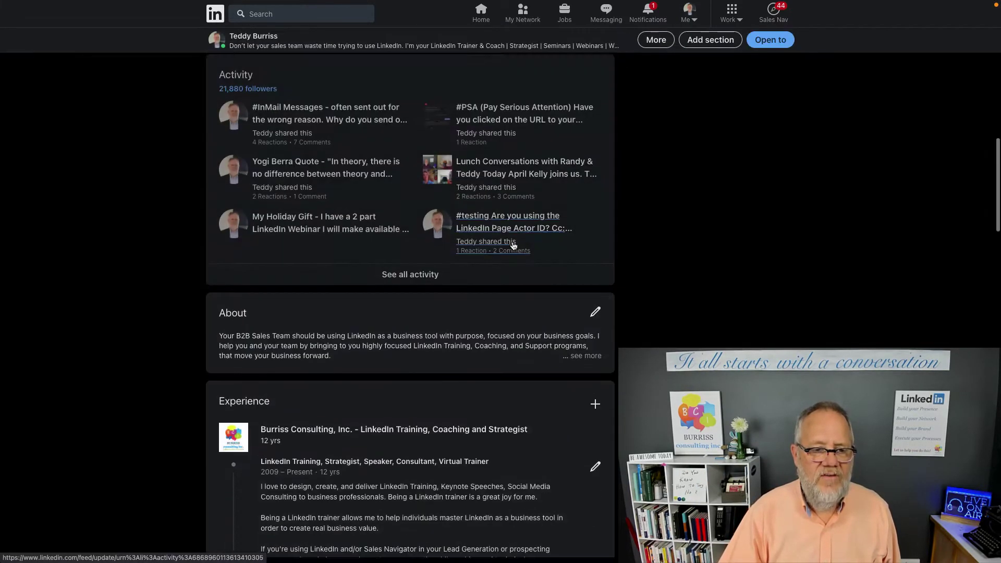
scroll(514, 244, down, 15)
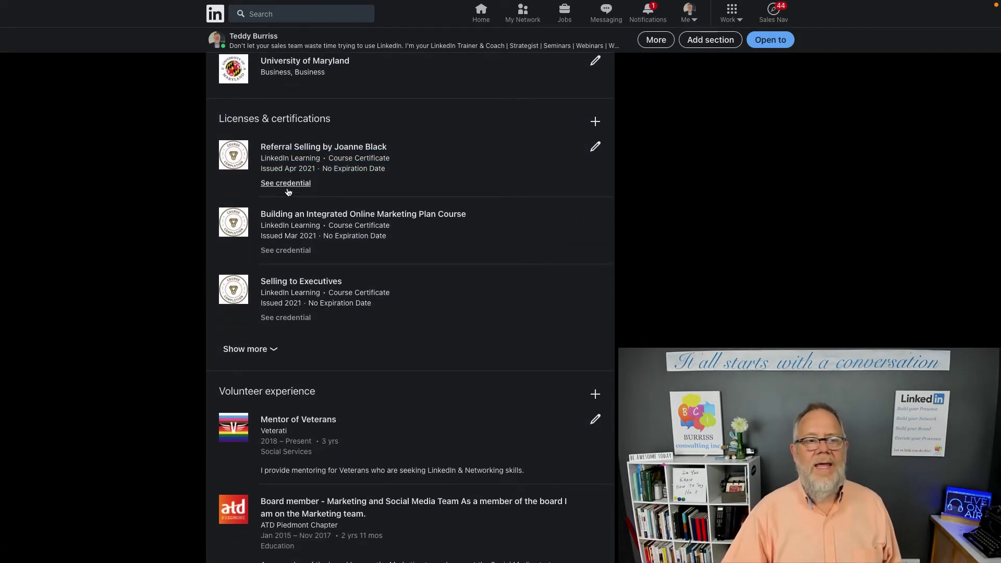
click(262, 350)
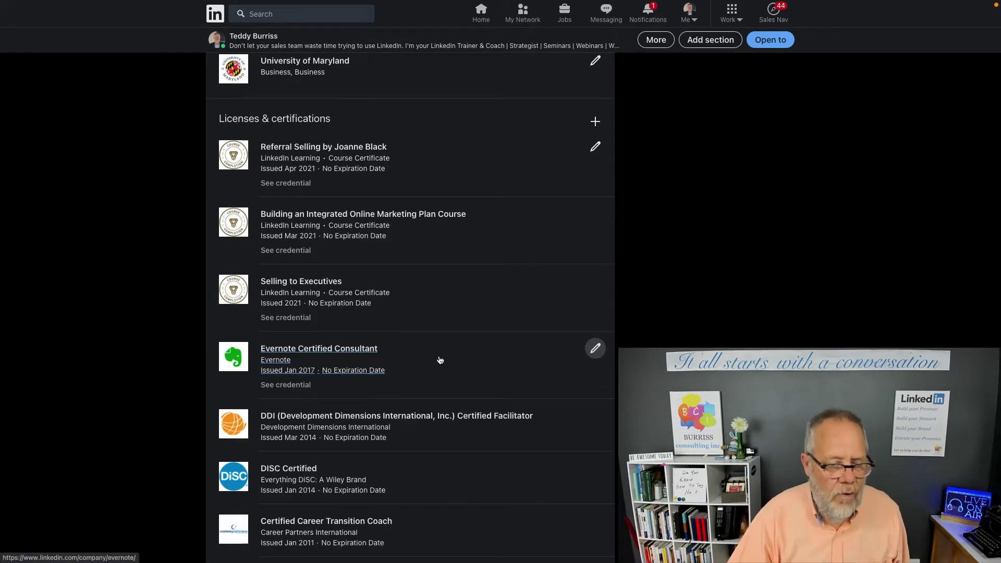
scroll(445, 359, down, 1)
scroll(447, 360, down, 1)
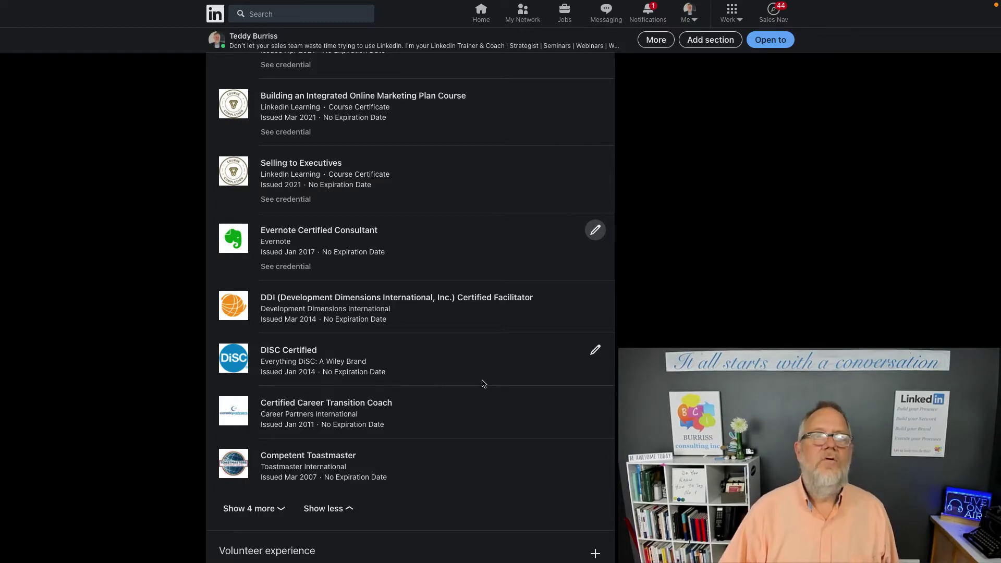
scroll(484, 384, up, 3)
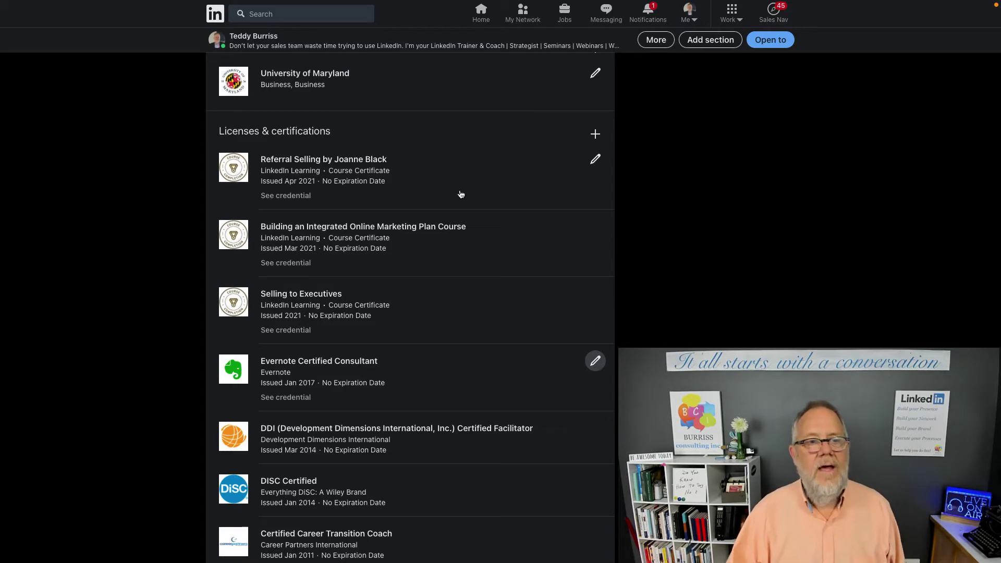
click(595, 133)
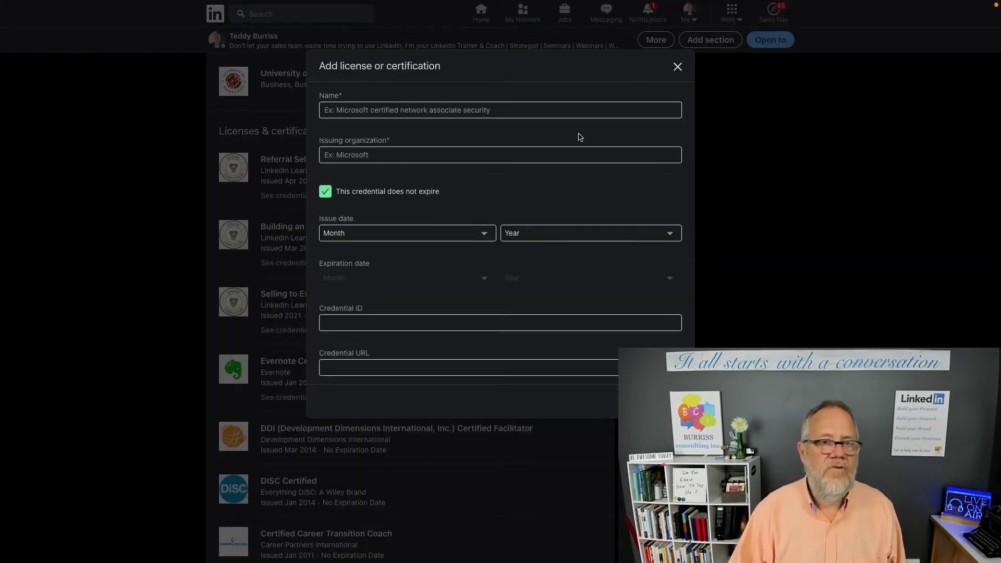
click(351, 107)
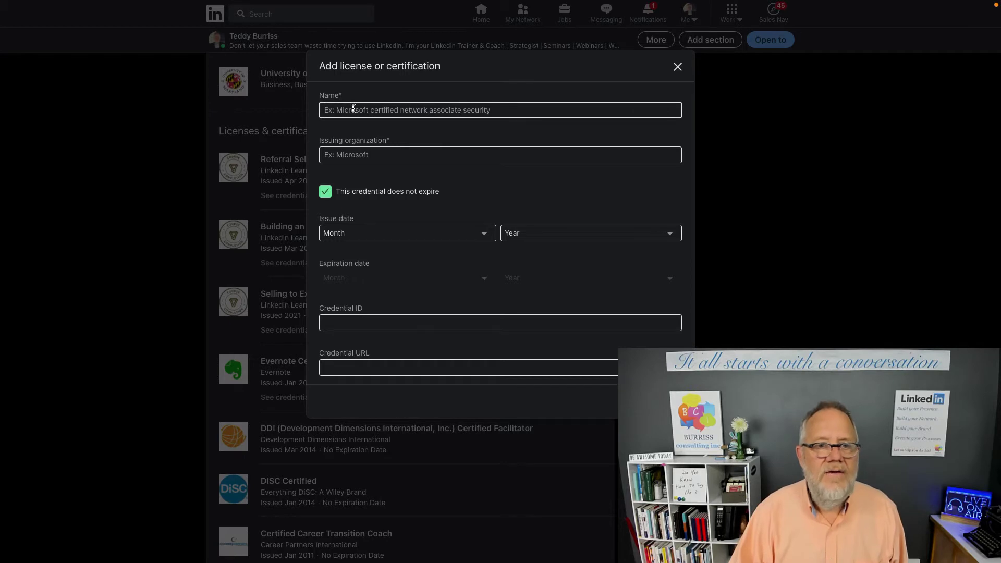
click(389, 154)
text(microsoft)
click(378, 187)
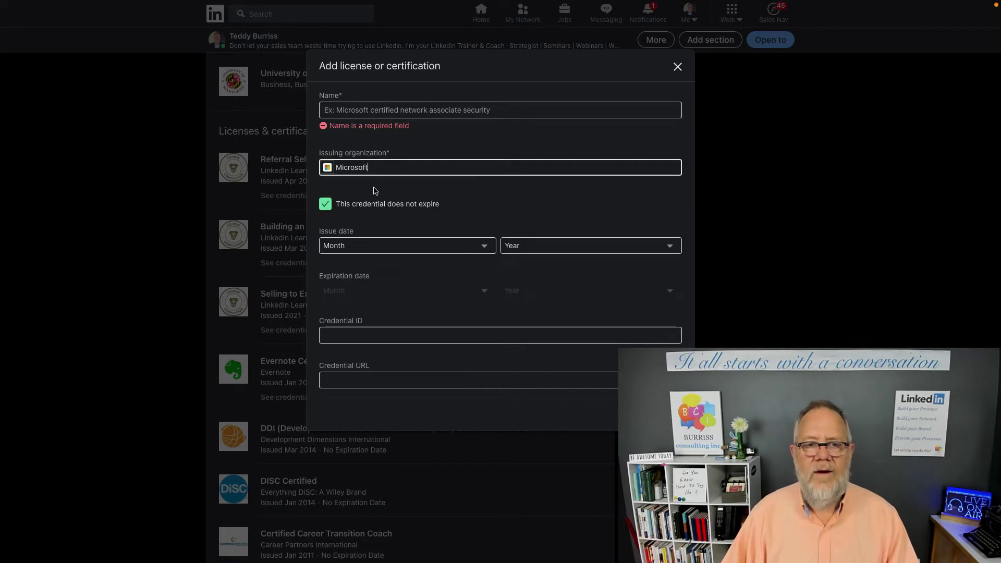
click(366, 110)
text(test certificate)
key(Tab)
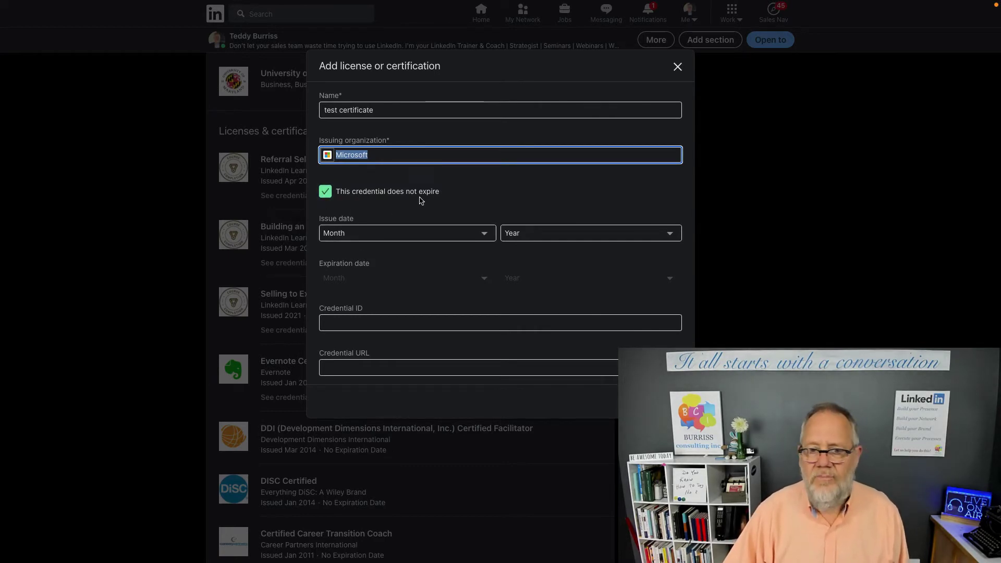
click(326, 198)
click(326, 197)
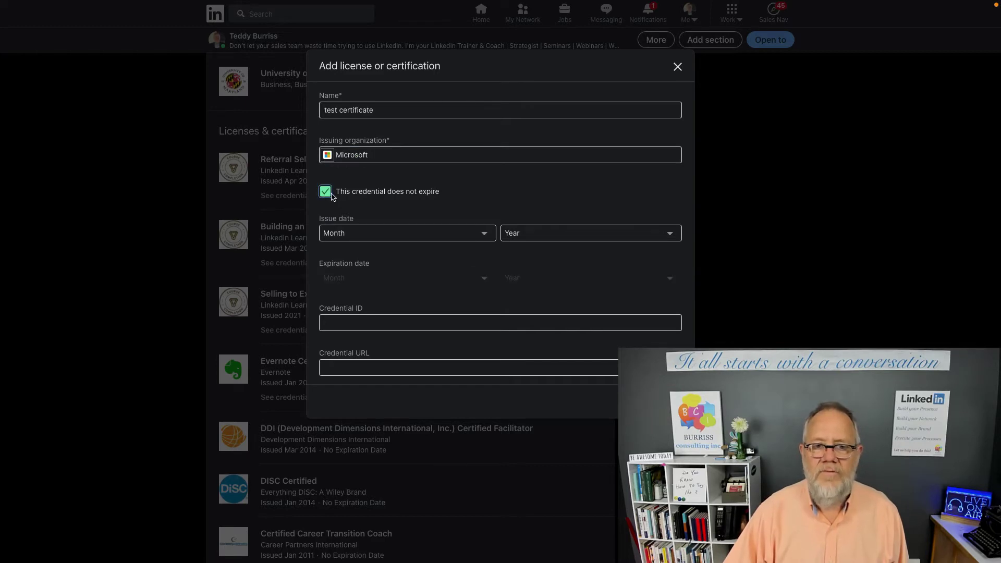
click(531, 239)
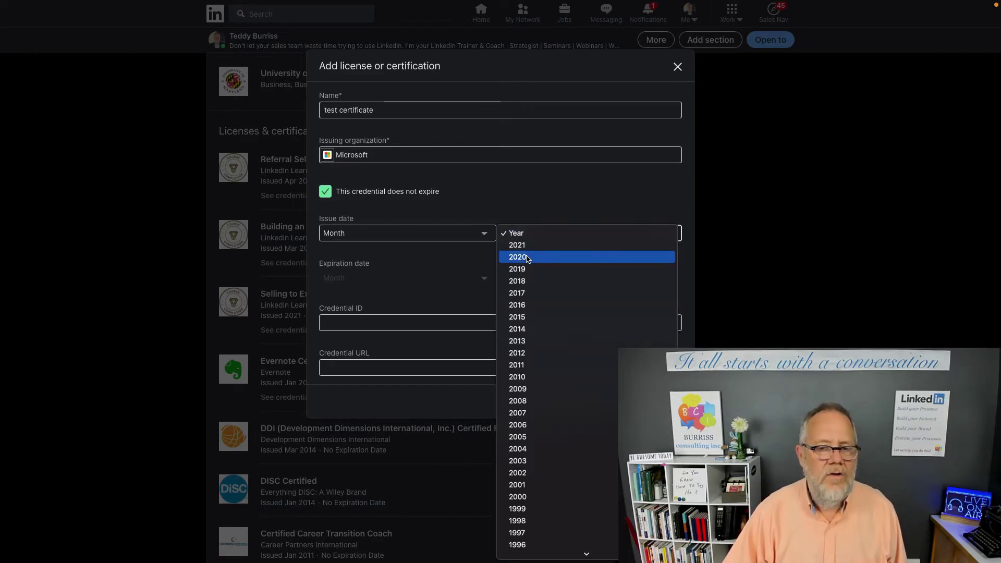
click(531, 257)
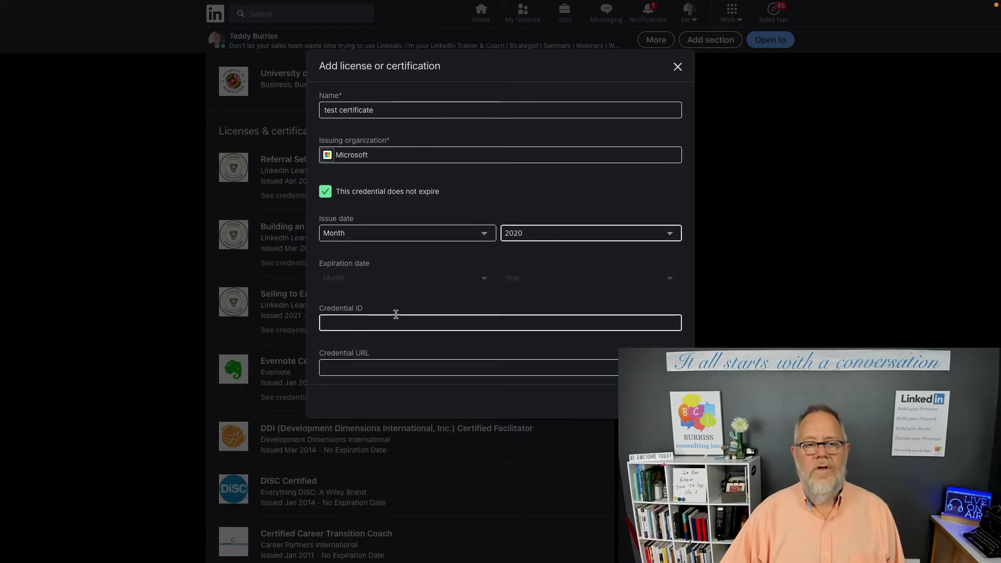
click(361, 321)
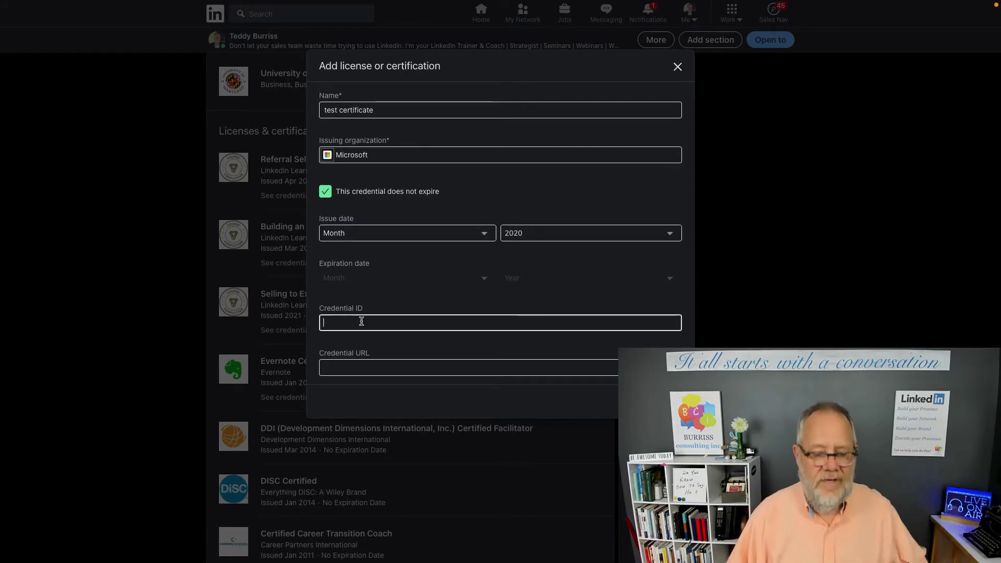
text(xyadkfj6857)
click(361, 368)
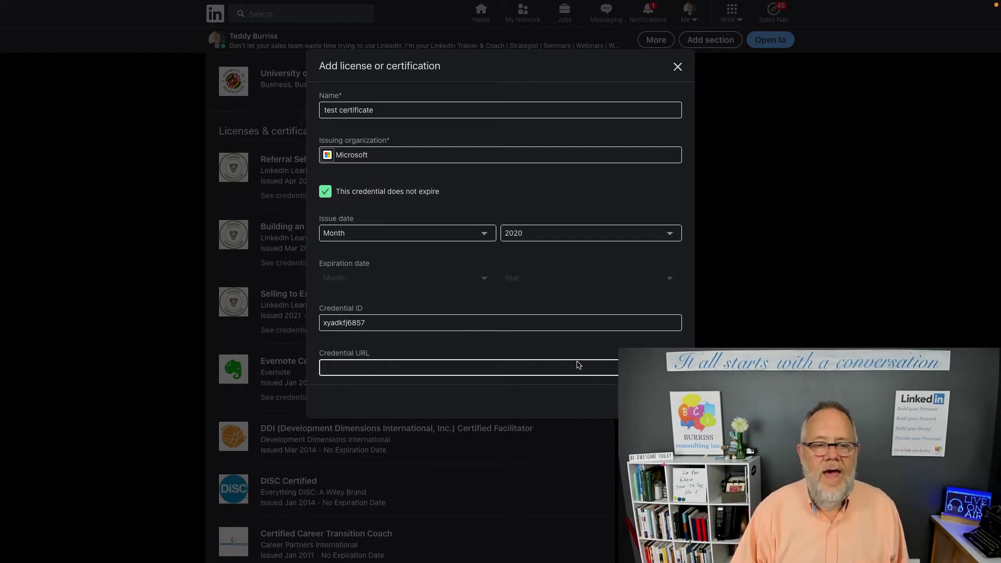
click(677, 67)
click(555, 219)
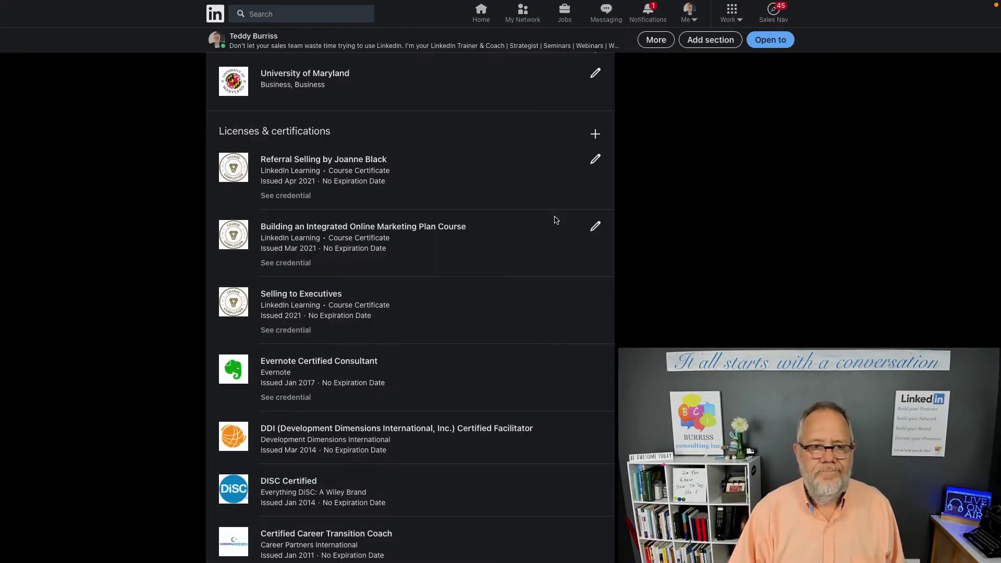
click(286, 197)
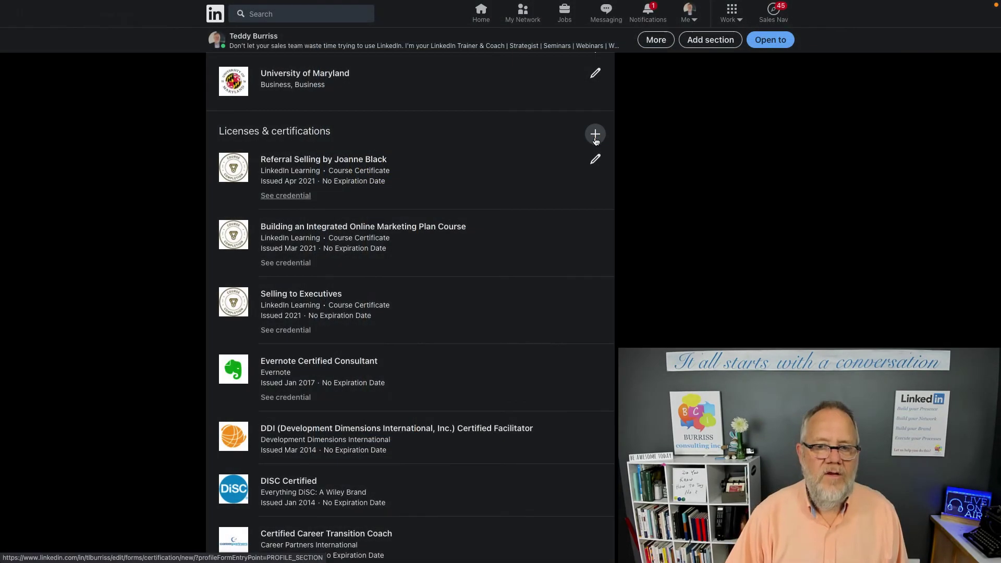
click(595, 158)
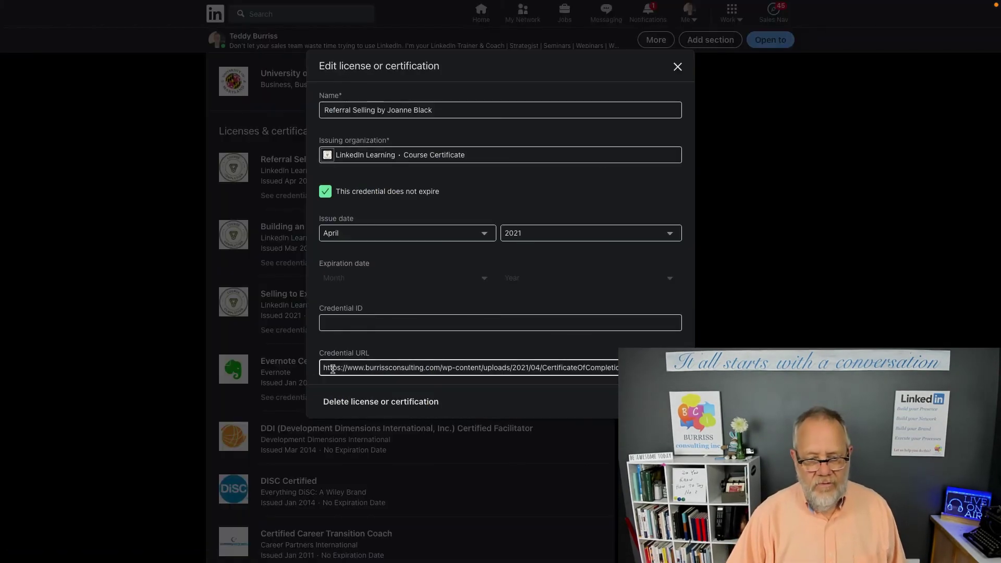
drag(332, 368, 496, 370)
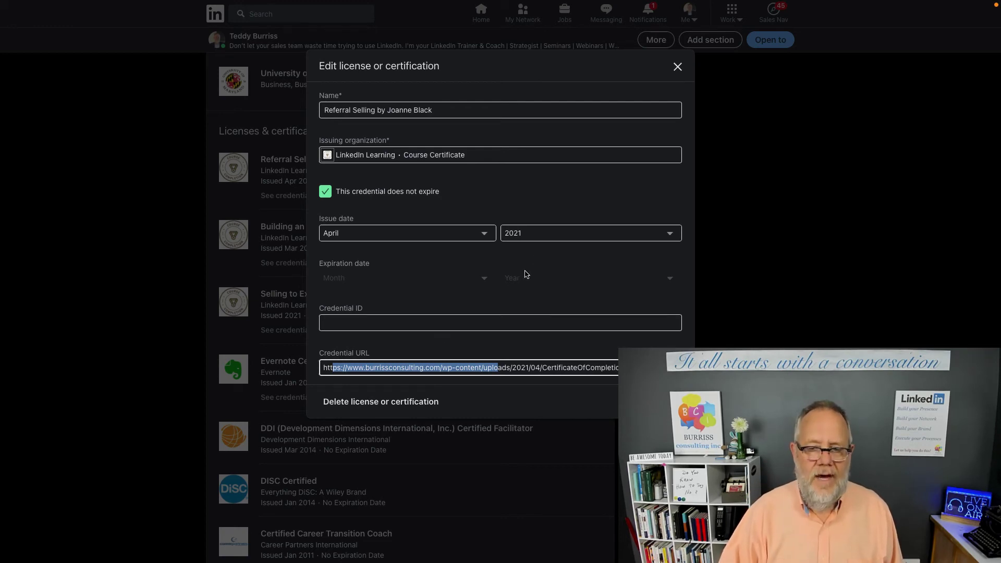
click(678, 67)
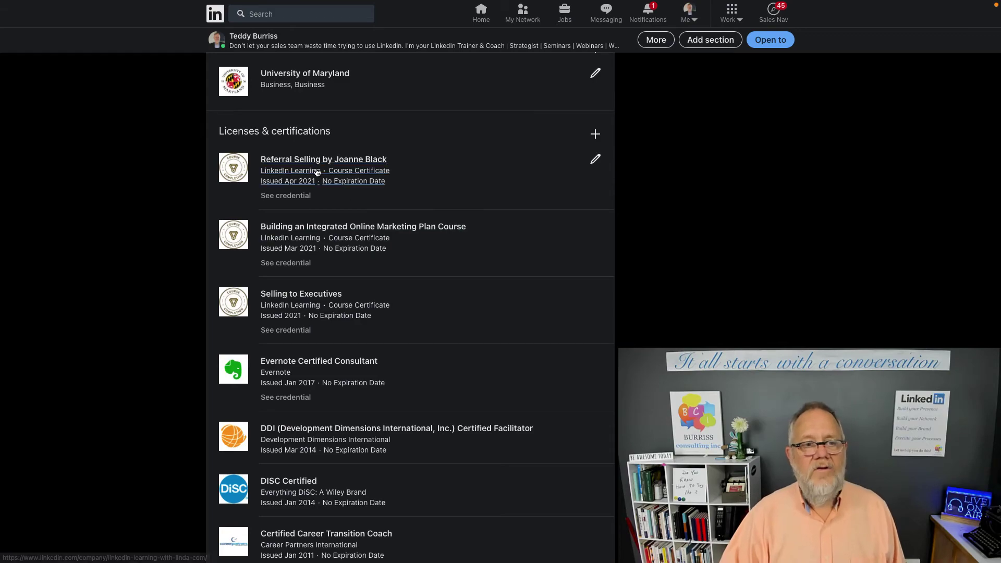
Step: Highlight the Licenses & certifications and Featured headings, then open and close the Featured editor unchanged
drag(238, 131, 350, 133)
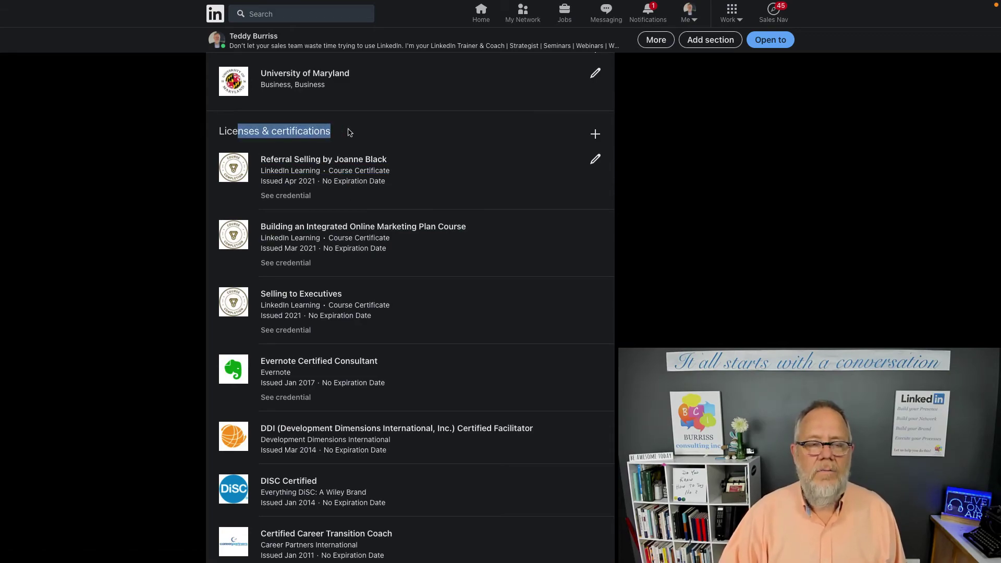
scroll(462, 186, up, 10)
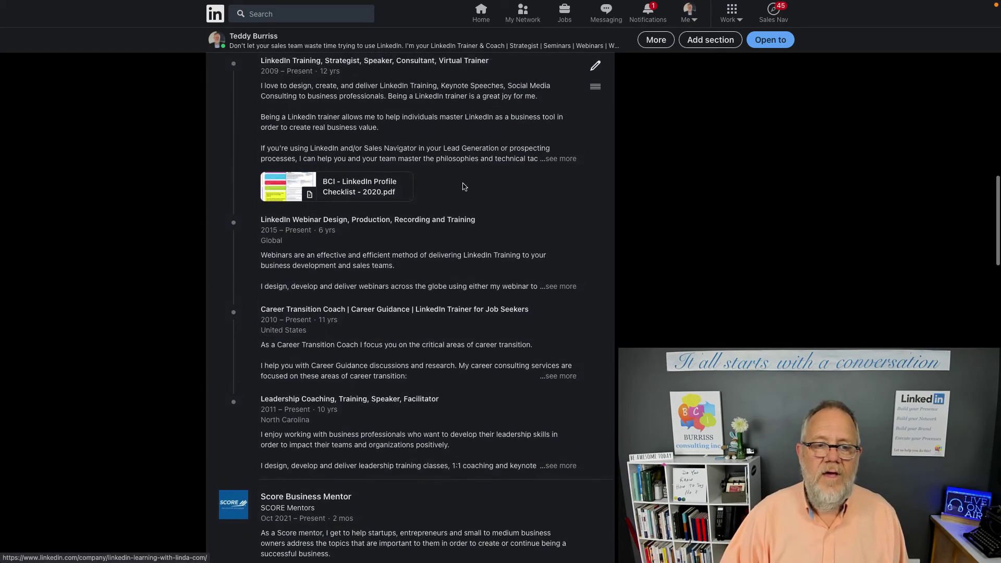
scroll(462, 186, up, 10)
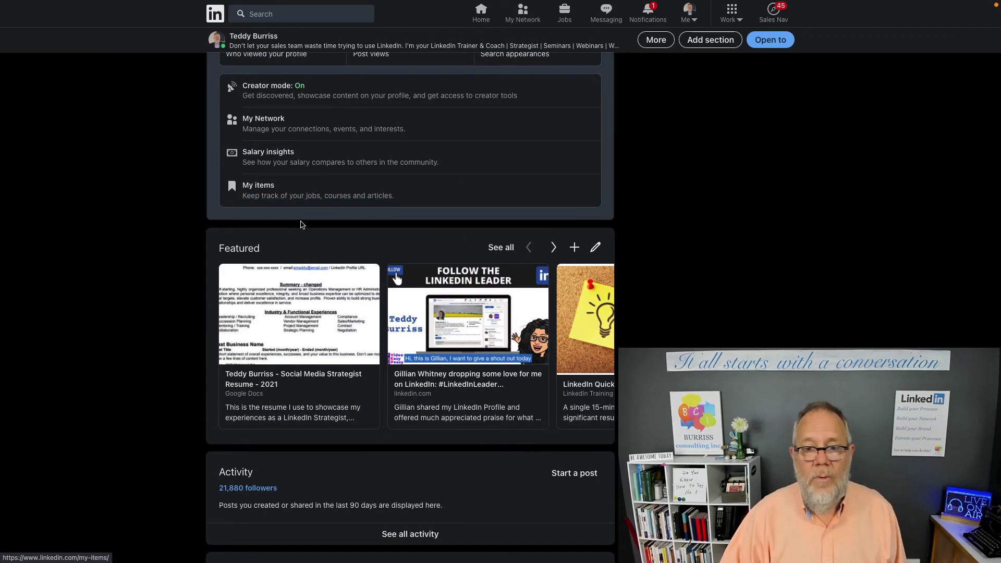
double_click(240, 249)
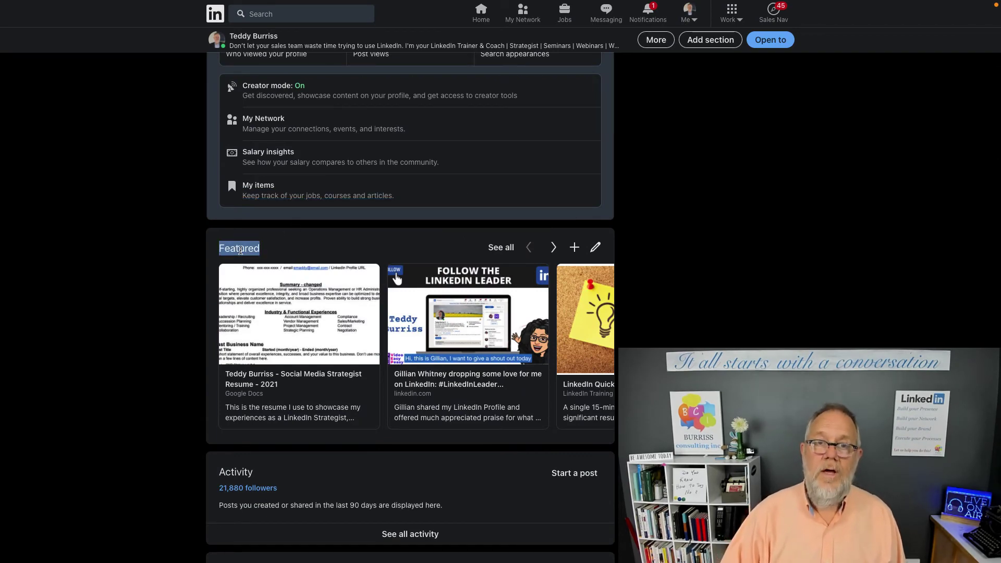
click(595, 247)
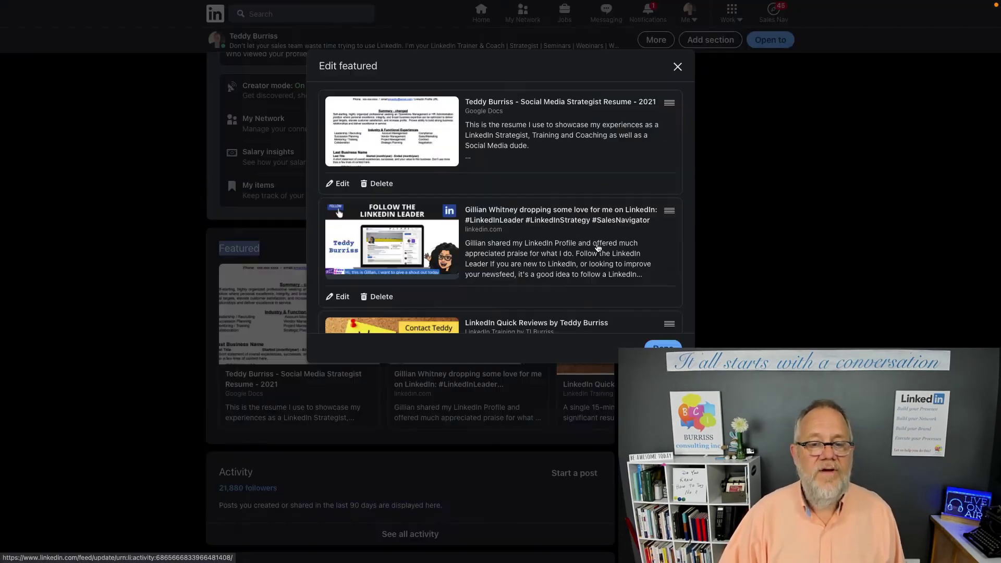
click(676, 66)
Step: Start a new Featured link using the previously used consulting site URL and load its preview
click(574, 247)
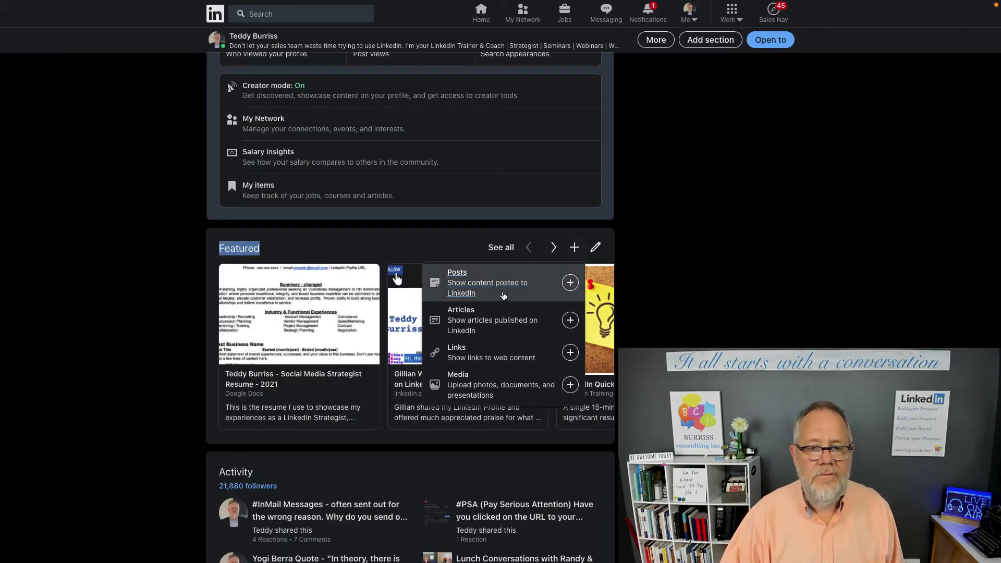
click(458, 358)
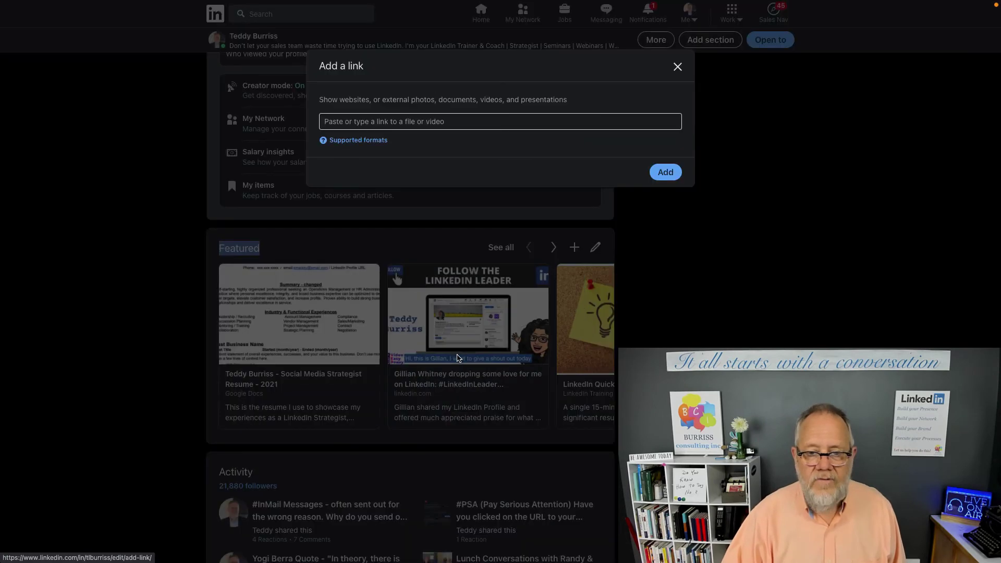
click(357, 122)
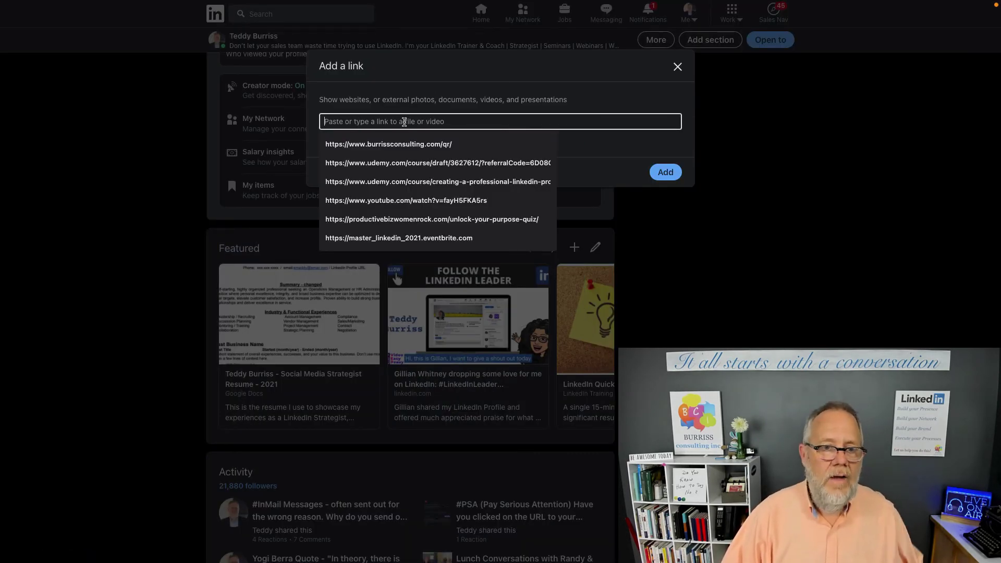
click(406, 144)
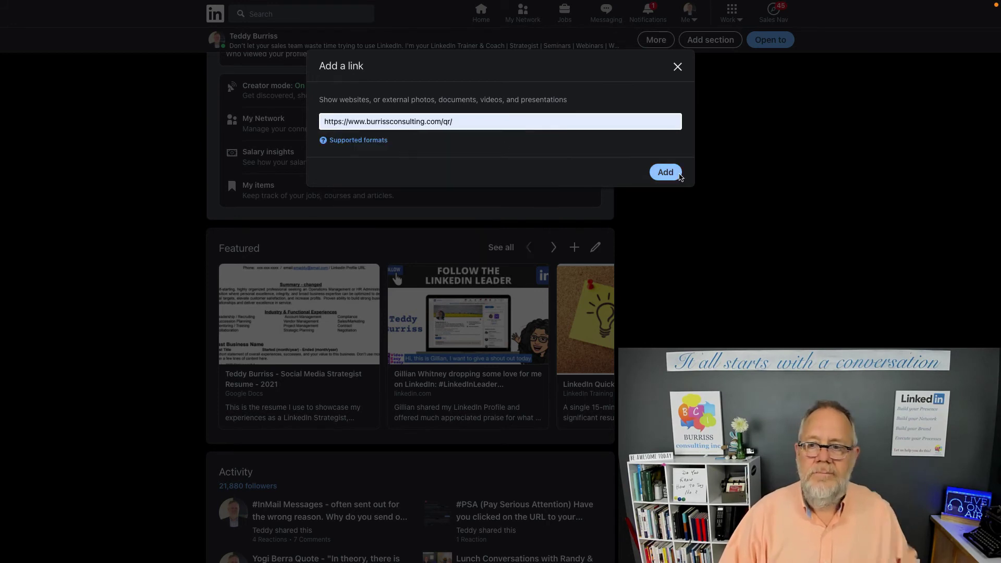
click(660, 173)
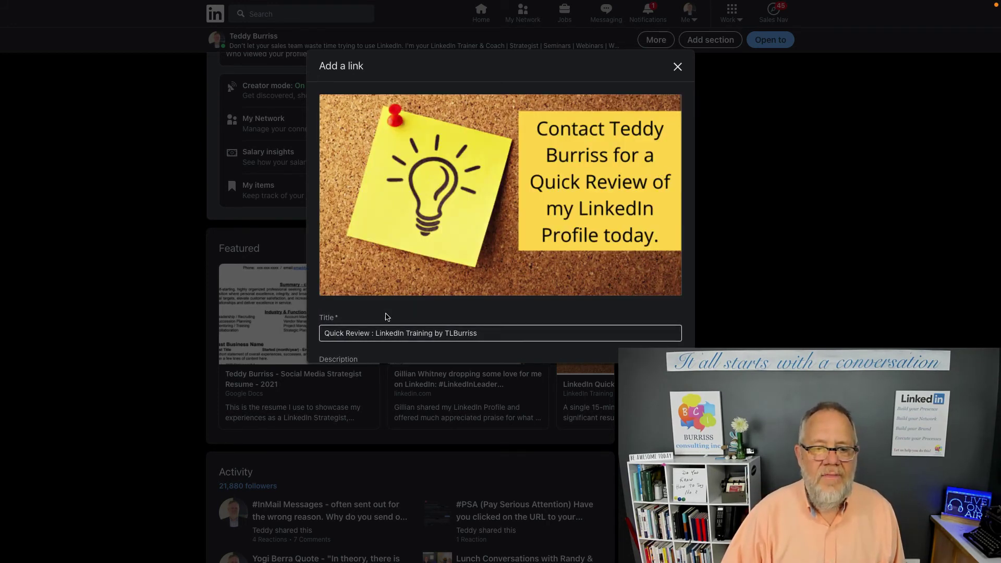
Step: Review the link's suggested title and description, then discard the link without saving
scroll(438, 319, down, 2)
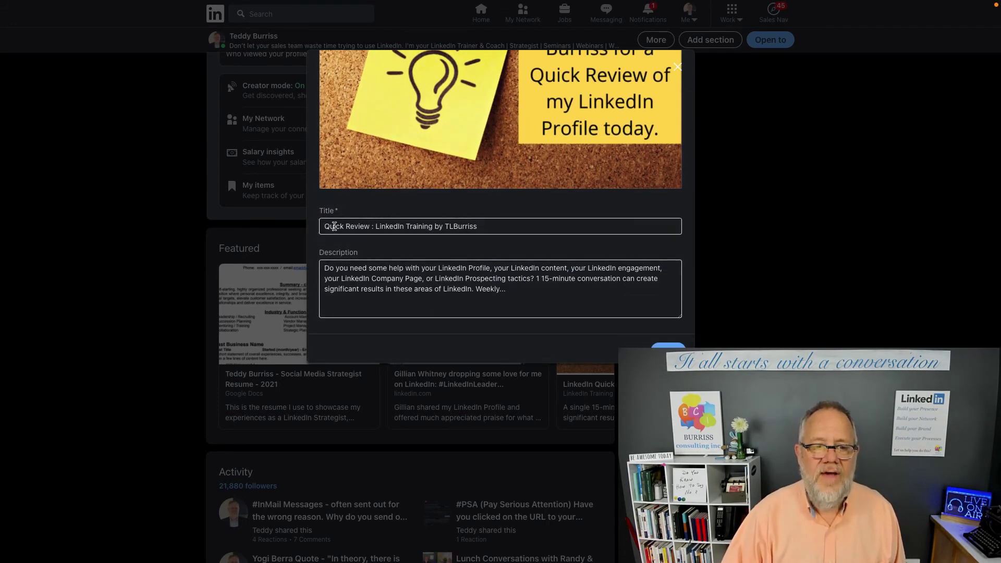
drag(326, 226, 495, 224)
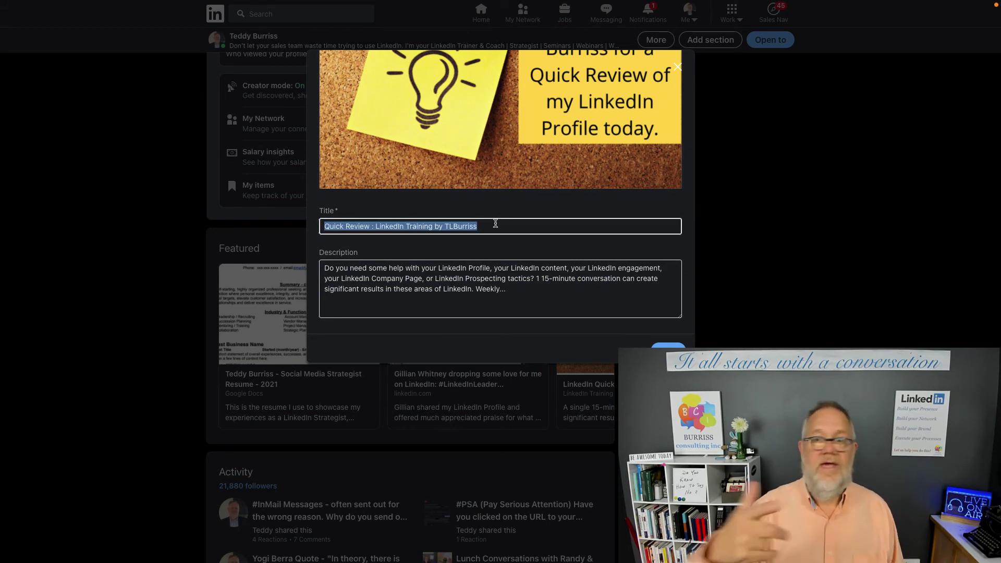
click(344, 268)
drag(508, 290, 326, 273)
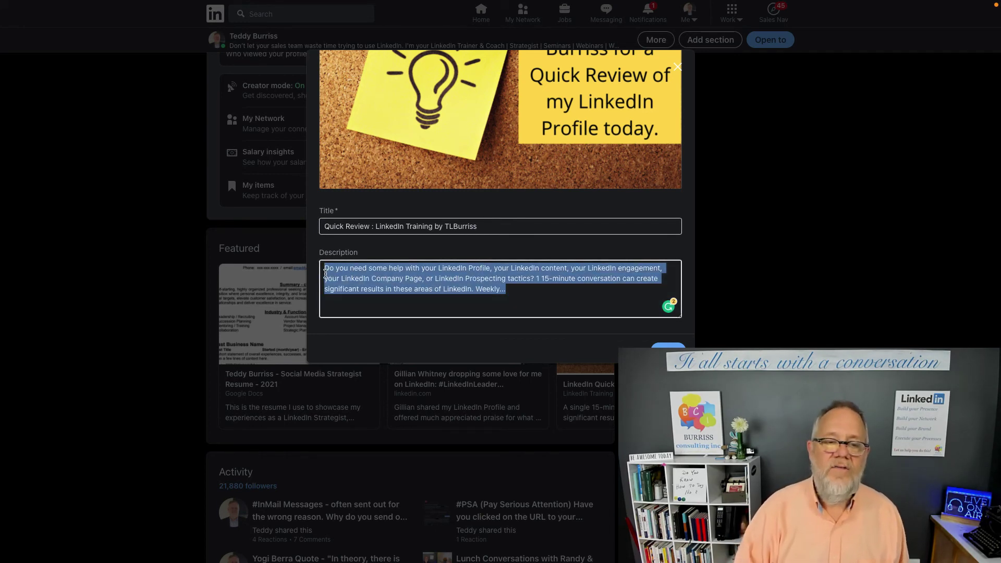
scroll(325, 273, up, 2)
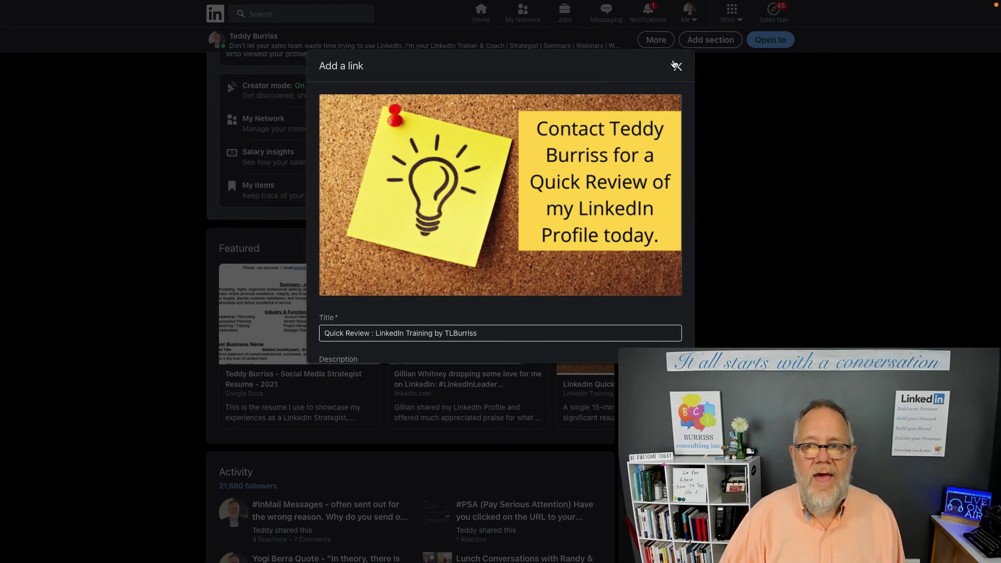
click(677, 67)
click(555, 222)
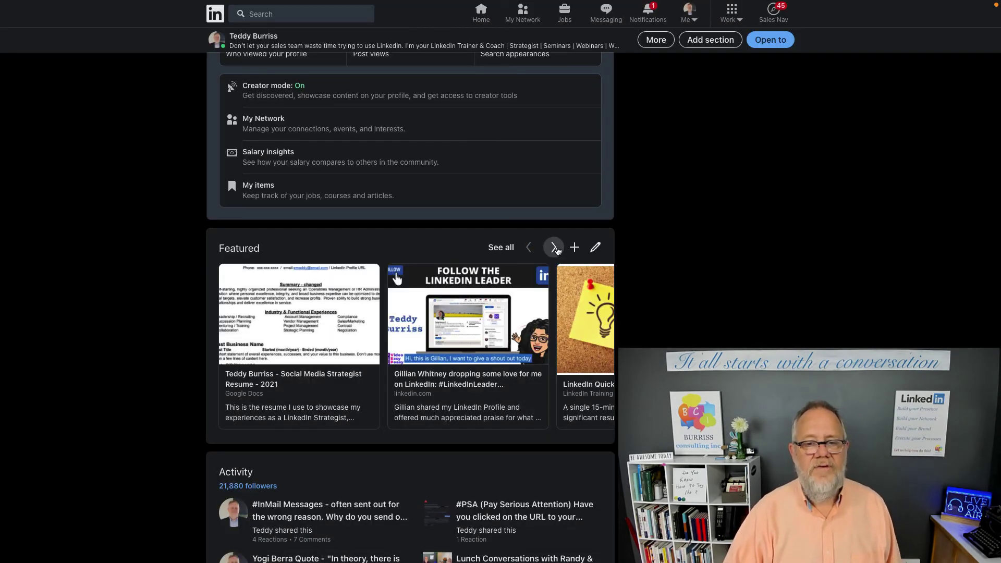
Step: Advance the Featured carousel five cards to the last item, then view Add section options and return to the top
click(554, 249)
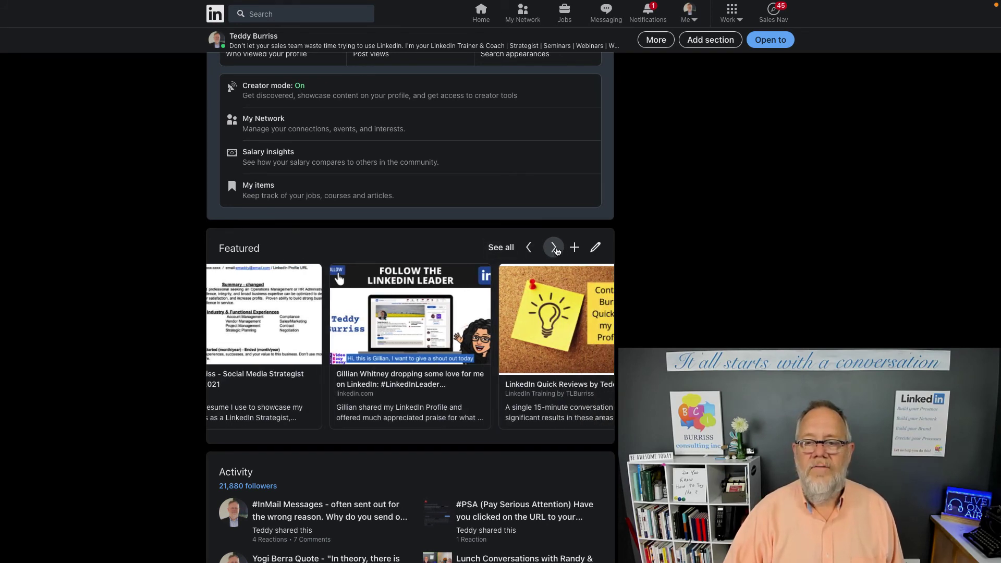
click(554, 249)
click(554, 249)
click(554, 248)
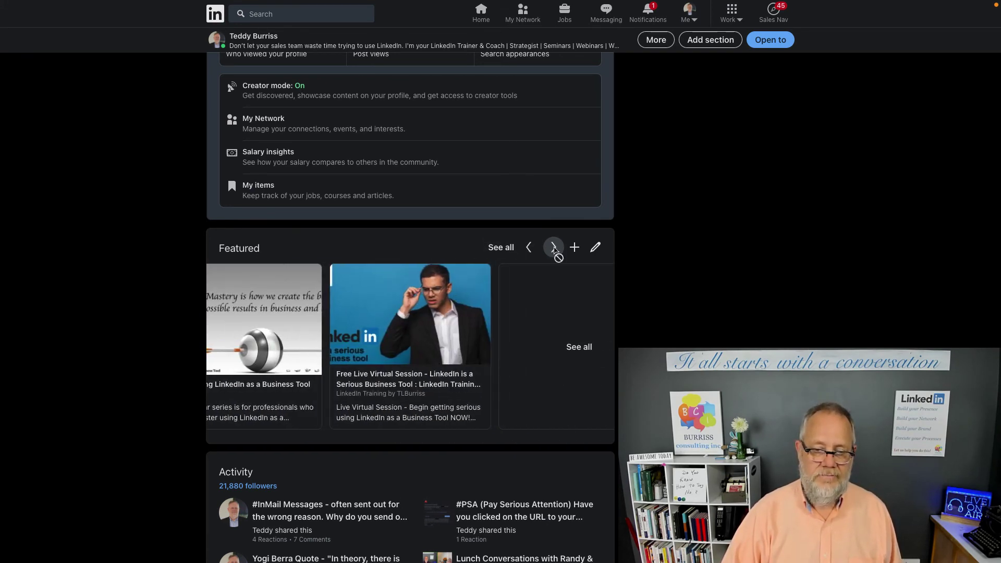
click(554, 249)
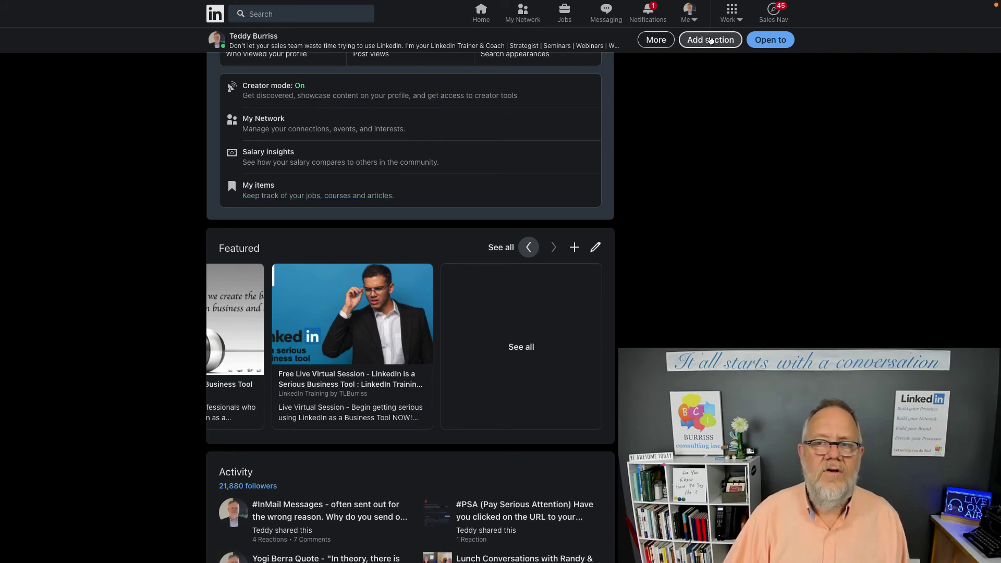
click(709, 40)
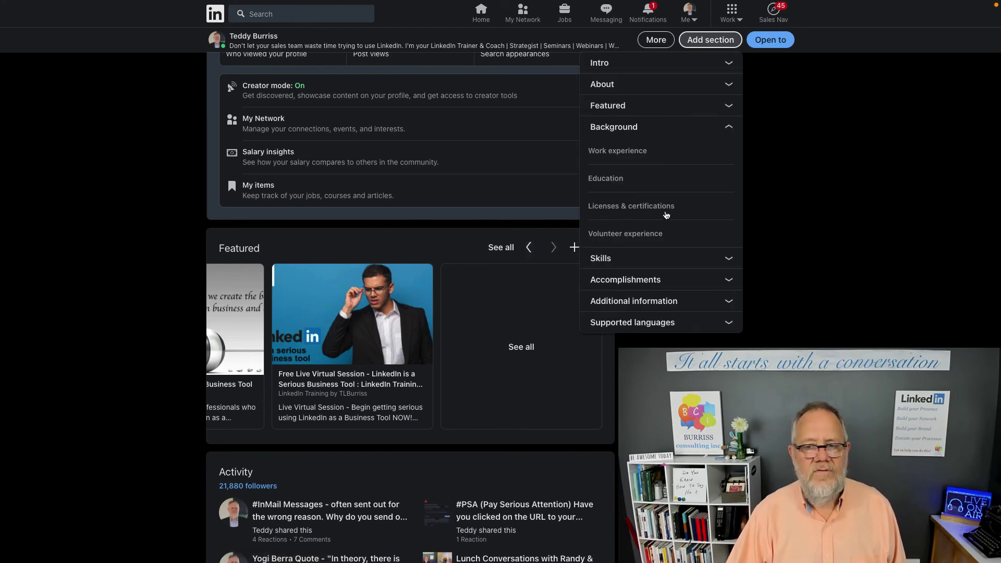
scroll(140, 245, up, 8)
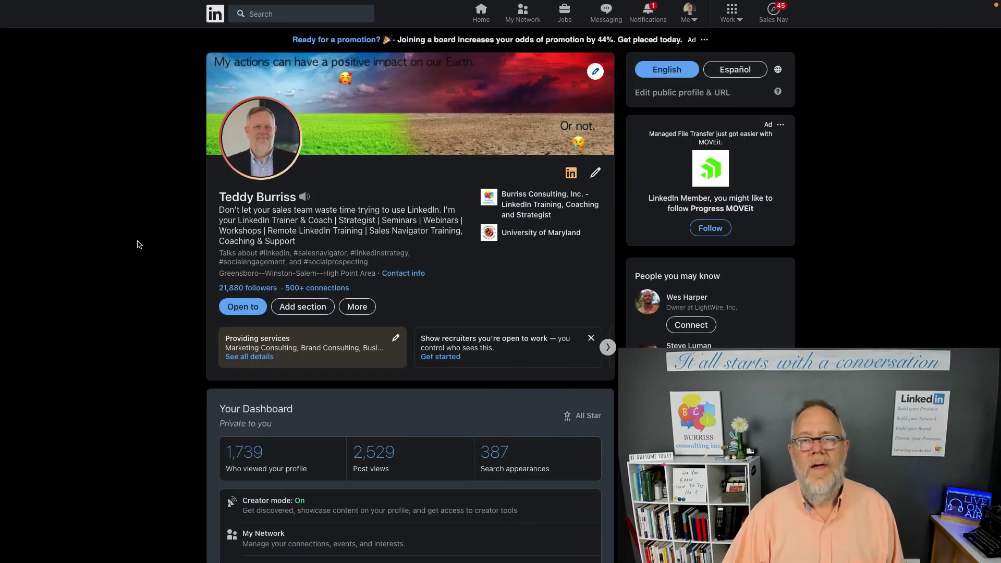